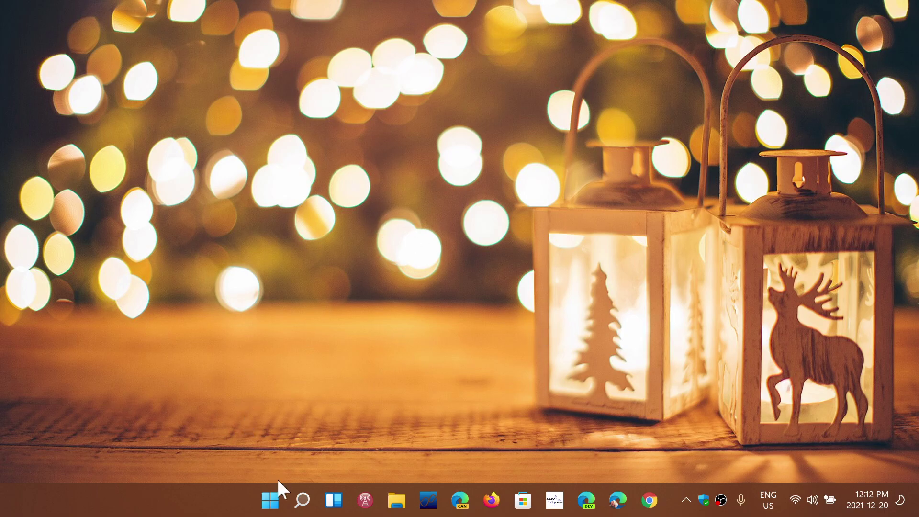
# Step: Launch Task Manager from the Win+X menu and show CPU details on the Performance tab
pyautogui.rightClick(270, 500)
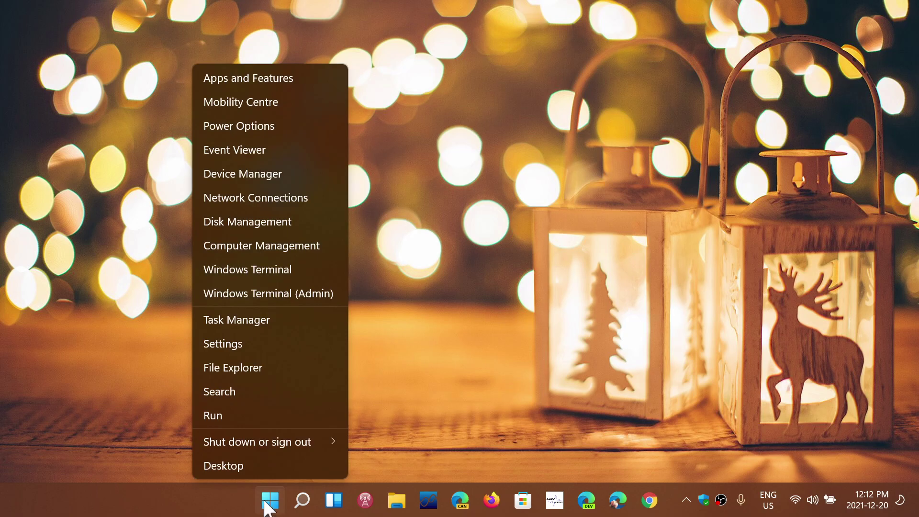
pyautogui.click(265, 318)
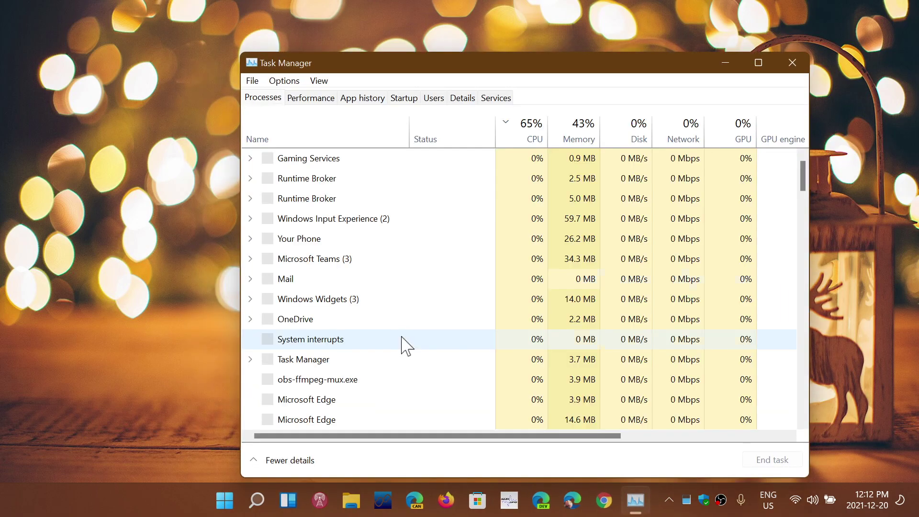
pyautogui.click(311, 98)
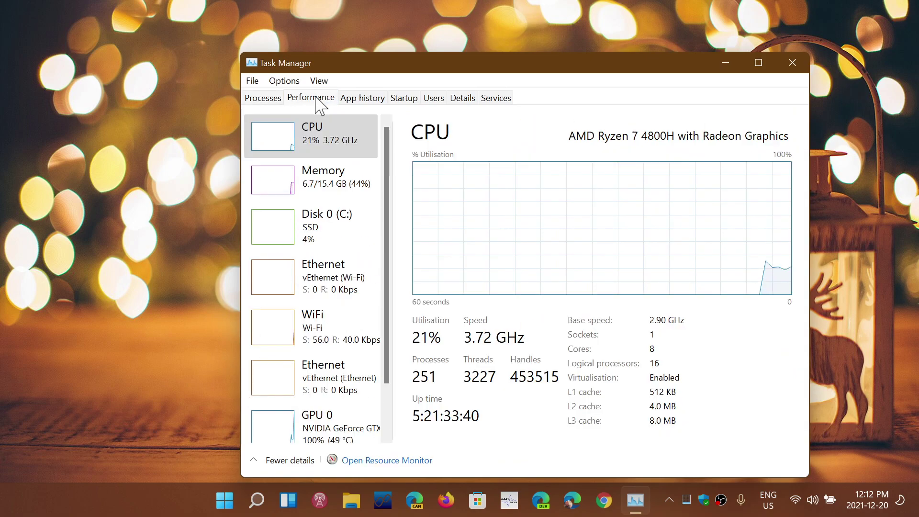
pyautogui.click(332, 146)
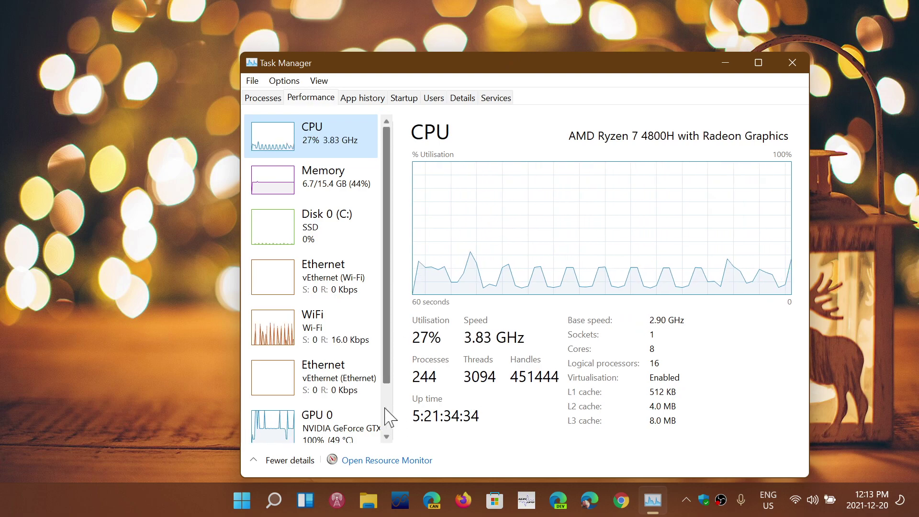
pyautogui.scroll(-3, 392, 417)
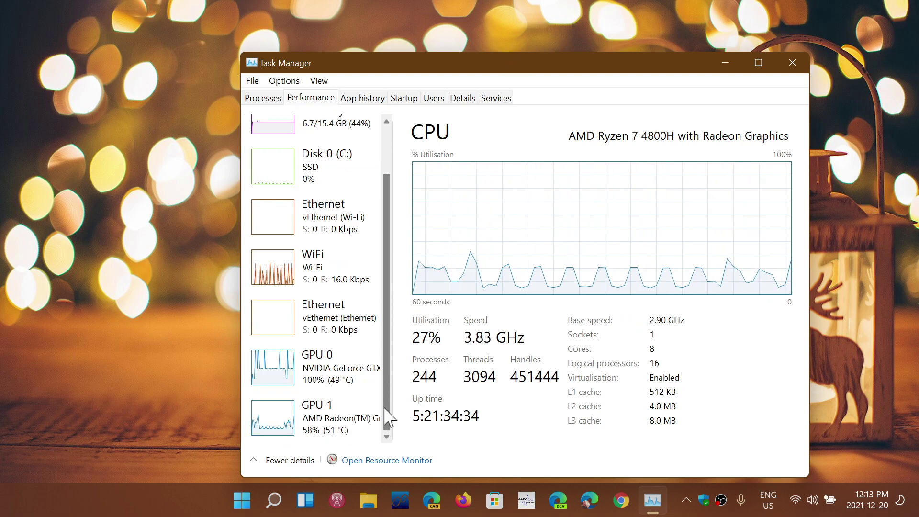
# Step: Show the AMD Radeon GPU details, then the NVIDIA GeForce GTX 1660 Ti details
pyautogui.click(336, 424)
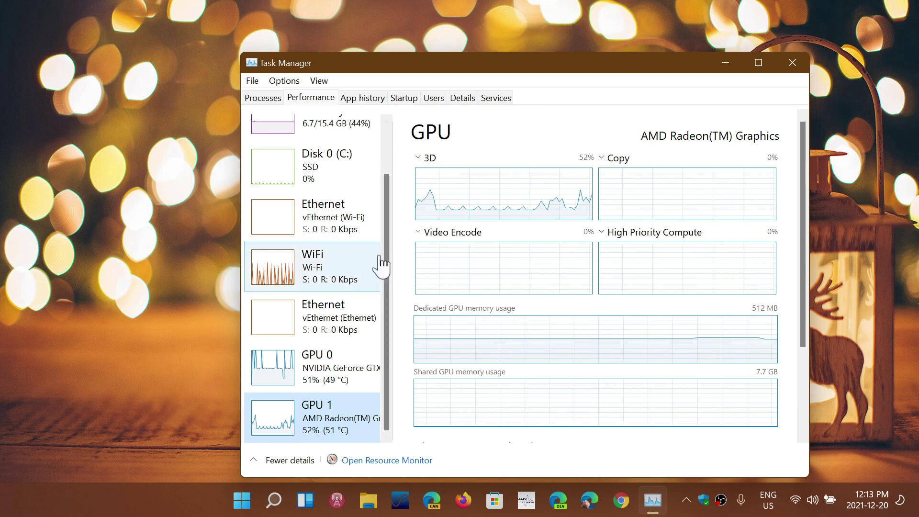
pyautogui.click(349, 370)
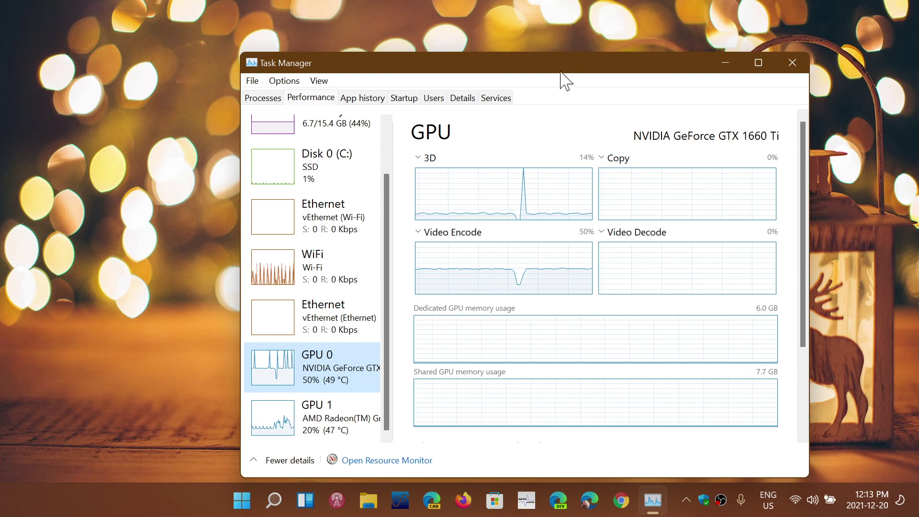
pyautogui.scroll(3, 394, 153)
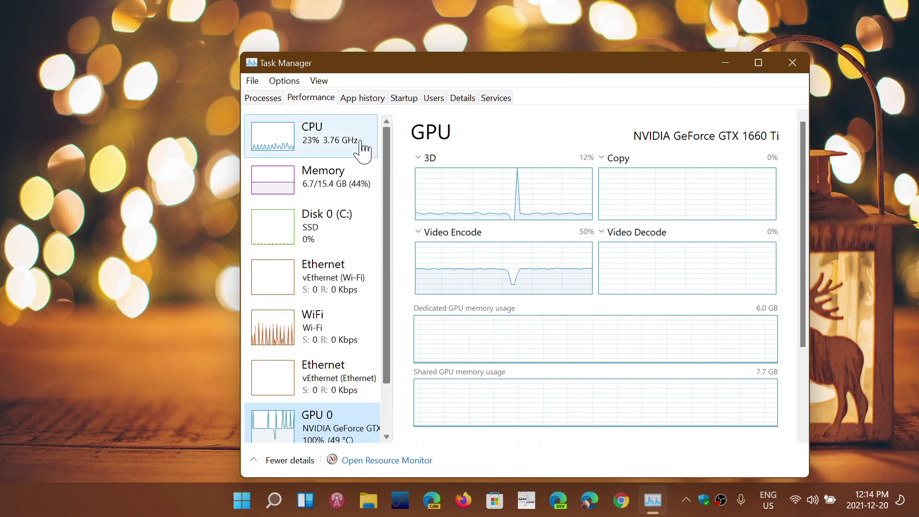
# Step: Switch the Performance sidebar back to CPU for the AMD Ryzen 7 4800H
pyautogui.click(327, 140)
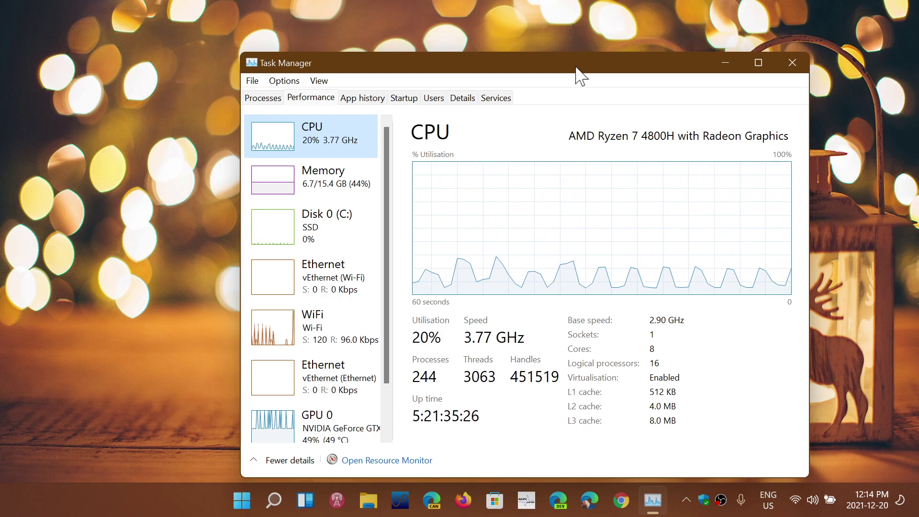
# Step: Close the Task Manager window with its title-bar X button
pyautogui.click(793, 63)
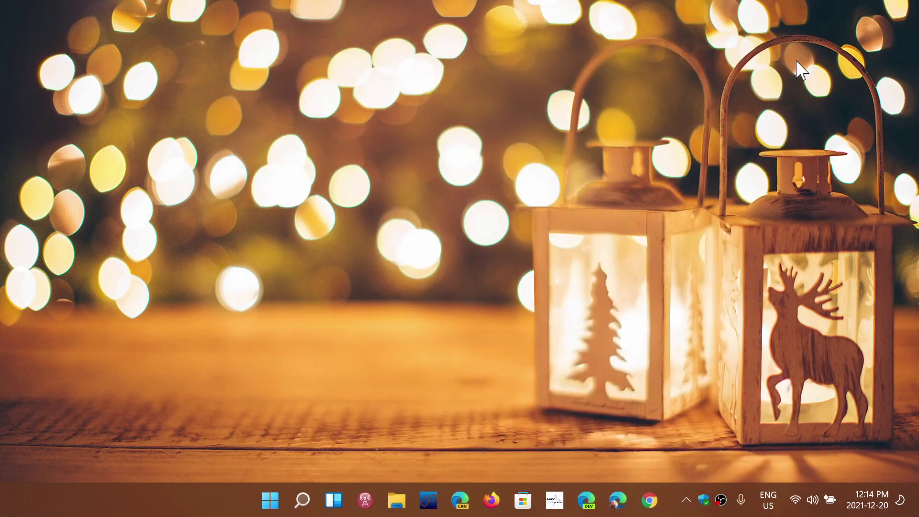